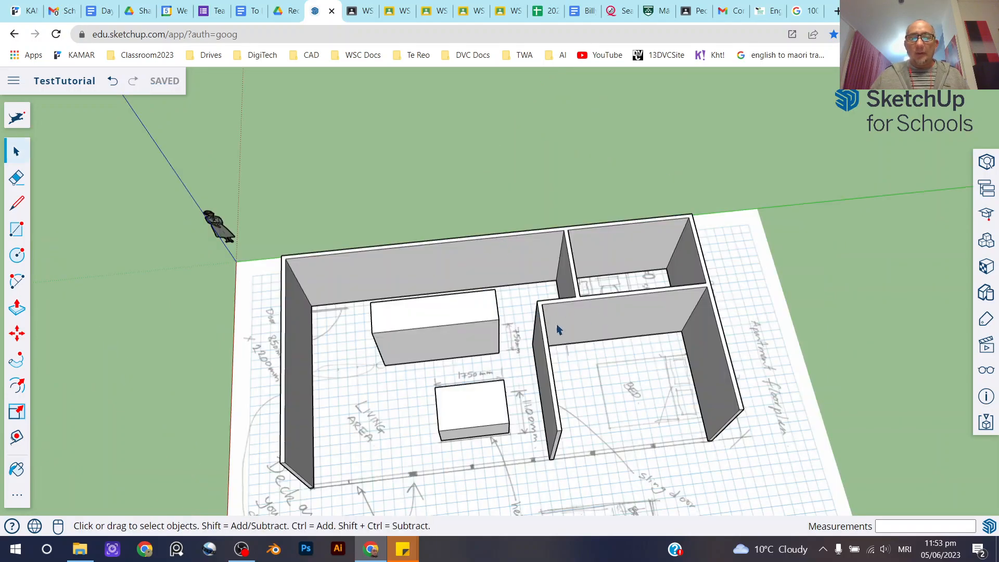
Select all connected wall geometry of the apartment and make it into a group
middle_click_drag(556, 329, 522, 259)
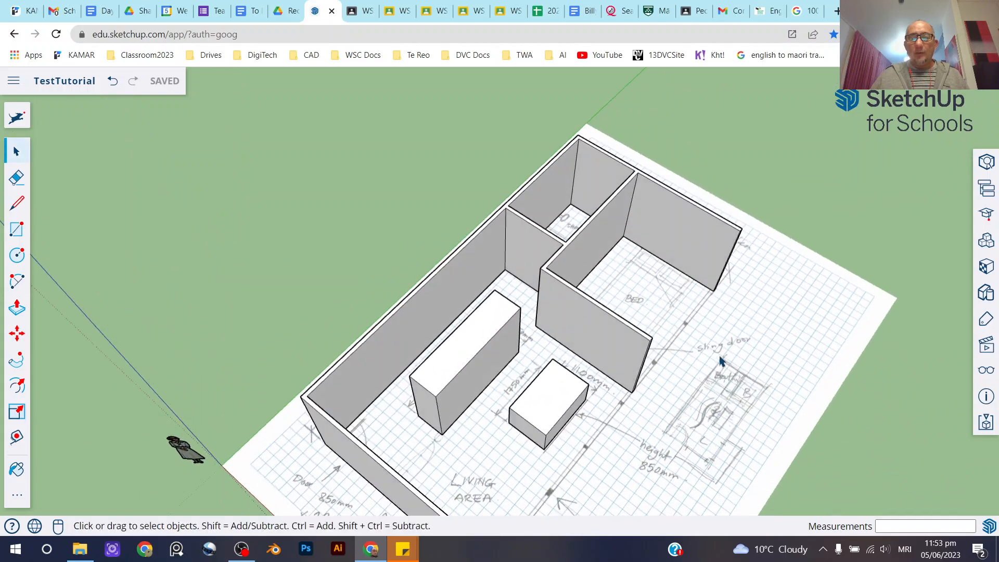
middle_click_drag(722, 314, 394, 260)
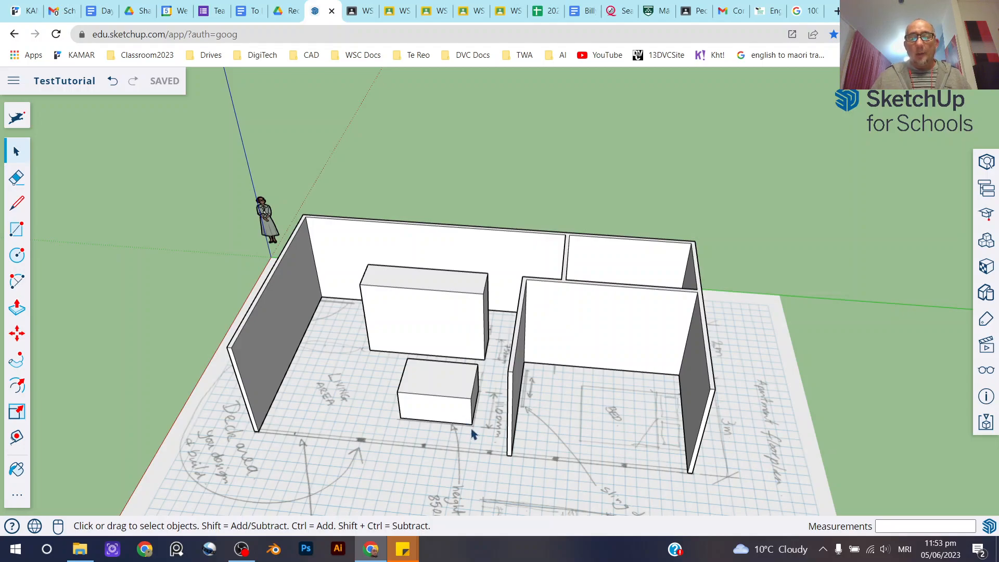
mouse_move(624, 438)
middle_mouse_down()
mouse_move(617, 415)
mouse_move(709, 444)
mouse_move(729, 426)
middle_mouse_up()
scroll(726, 416, "up", 5)
scroll(723, 411, "down", 6)
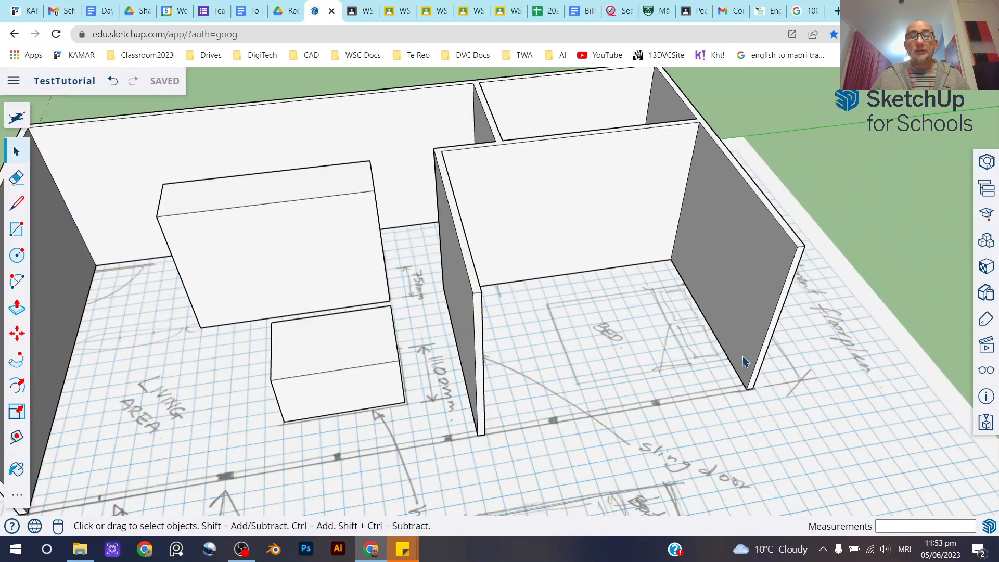
mouse_move(743, 361)
middle_mouse_down()
mouse_move(593, 263)
mouse_move(611, 220)
middle_mouse_up()
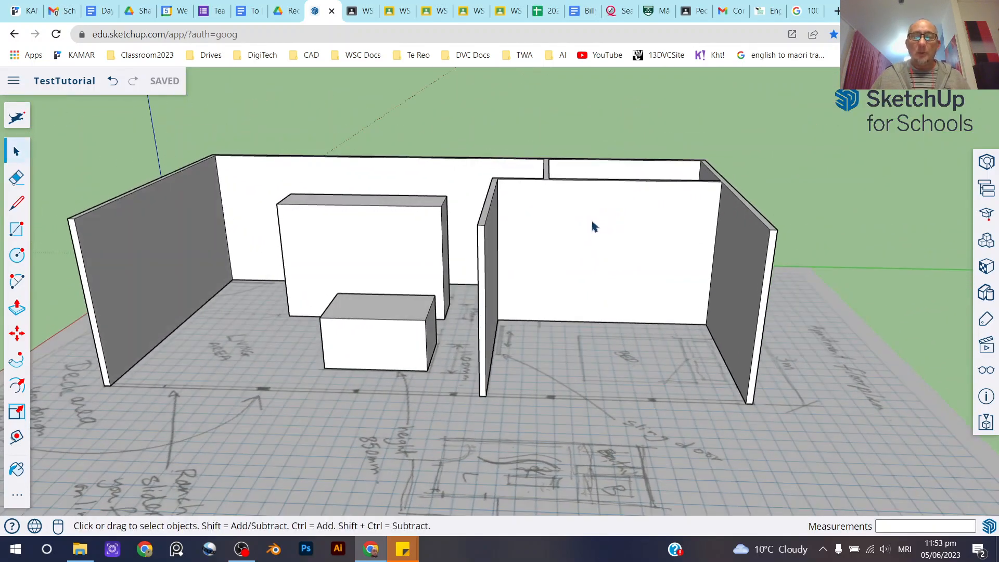
left_click(580, 208)
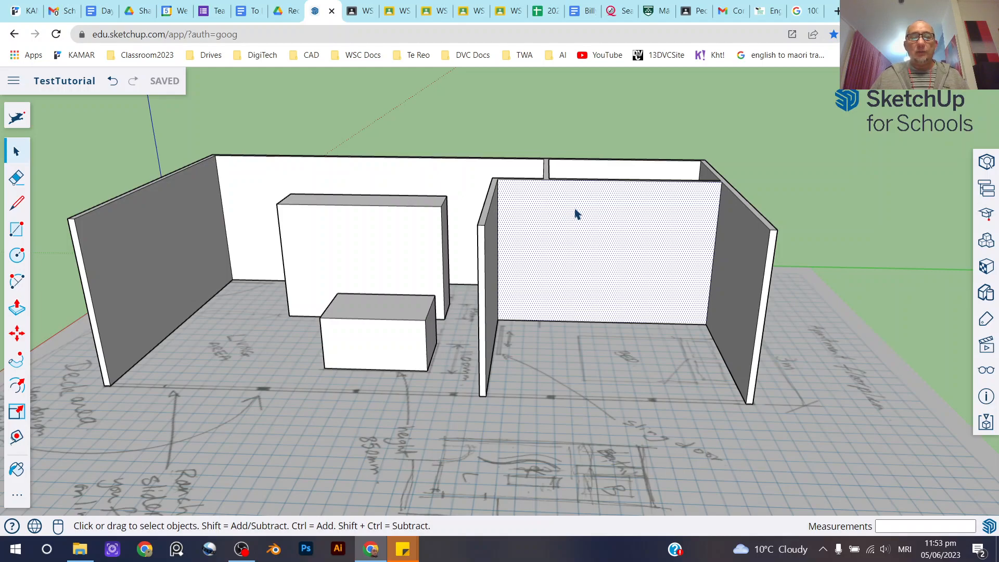
triple_click(641, 220)
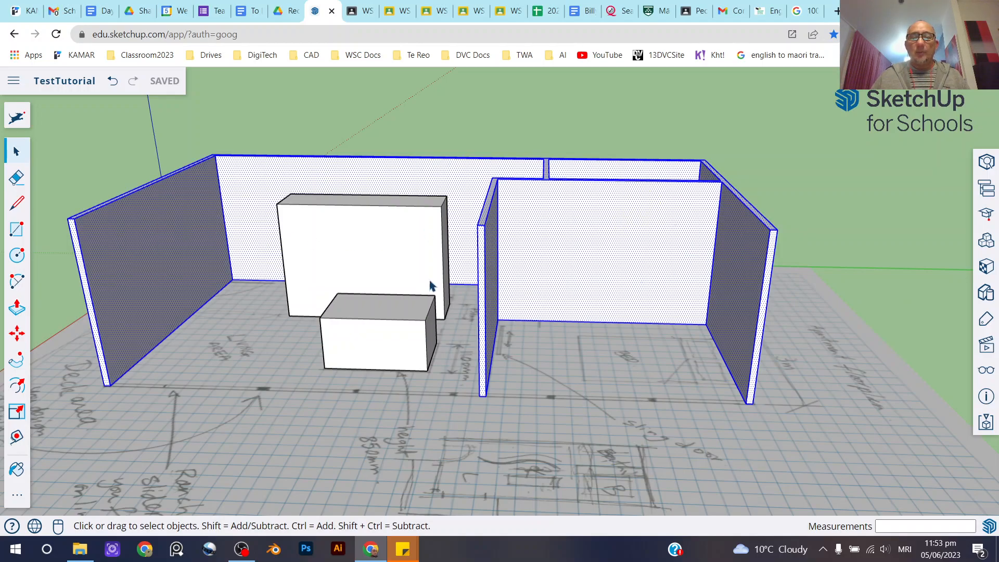
right_click(614, 227)
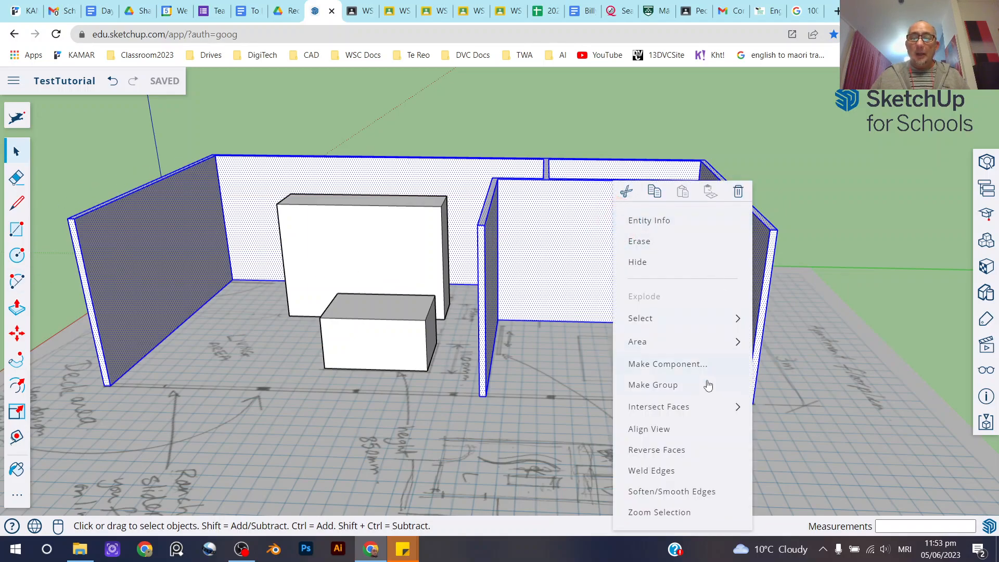
left_click(651, 391)
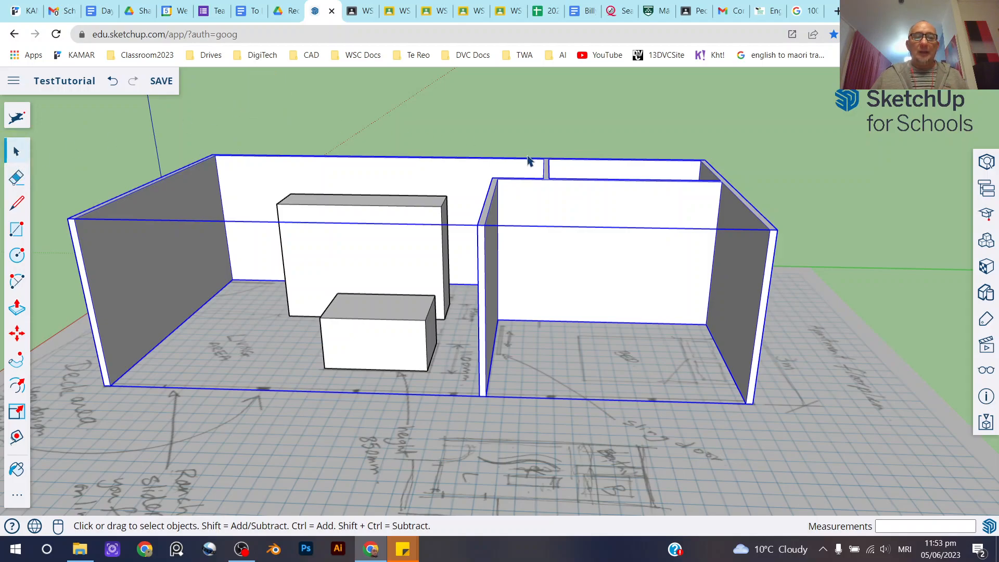
Compare selecting single faces of the ungrouped tall block with selecting the grouped walls as one object
middle_click_drag(529, 198, 539, 207)
left_click(777, 141)
left_click(519, 212)
left_click(736, 118)
left_click(286, 273)
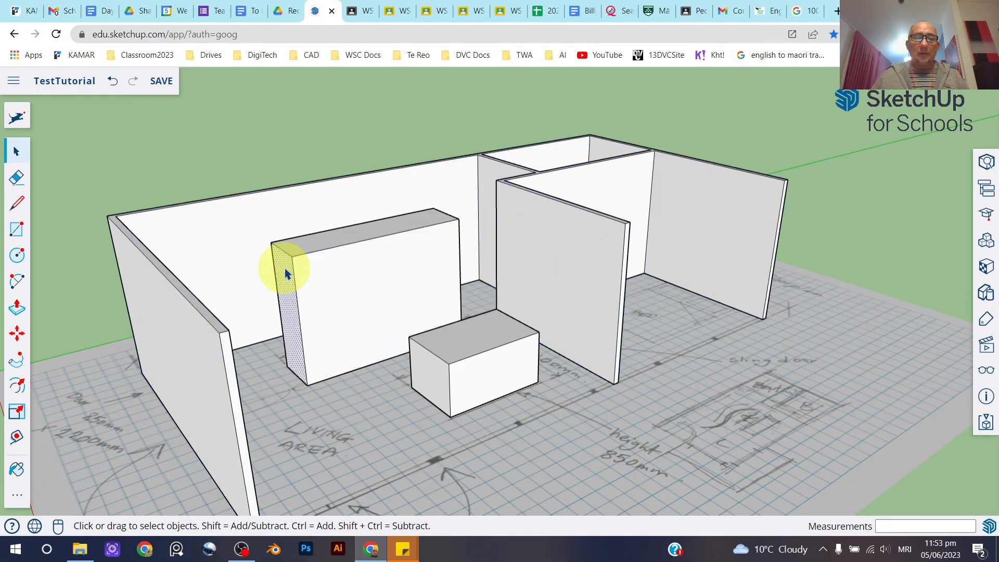
left_click(318, 243)
left_click(331, 272)
left_click(290, 289)
left_click(298, 269)
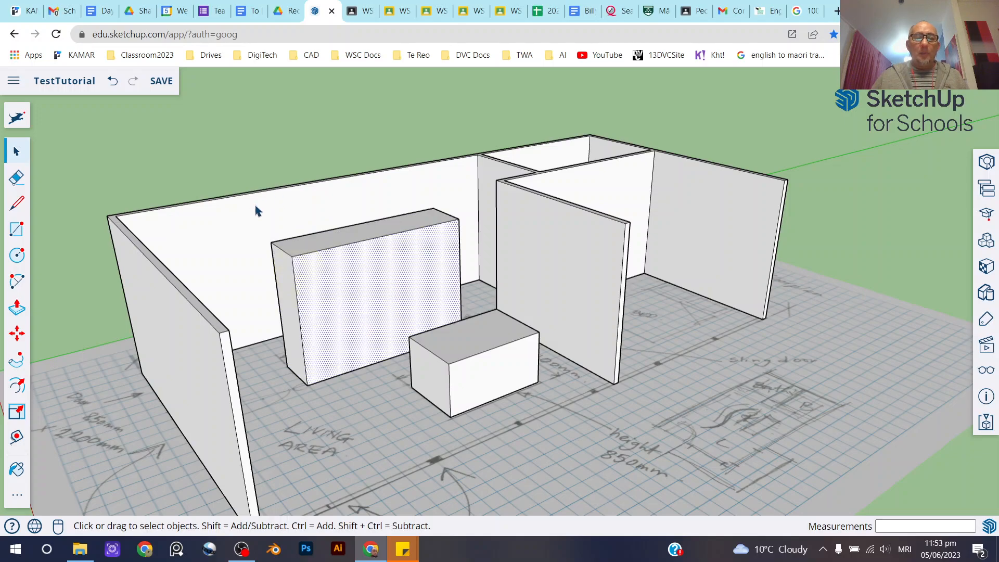
left_click(238, 210)
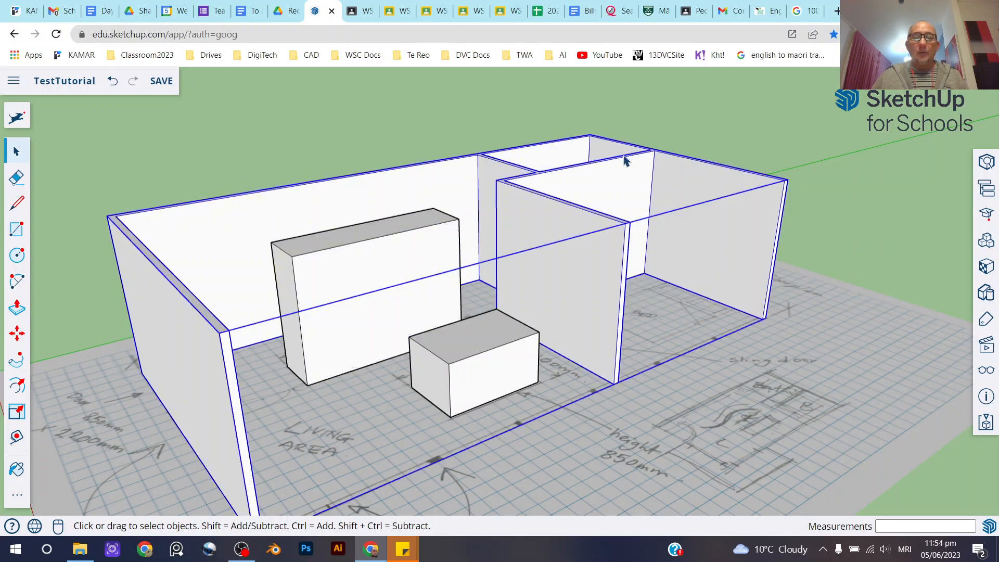
left_click(719, 120)
left_click(644, 170)
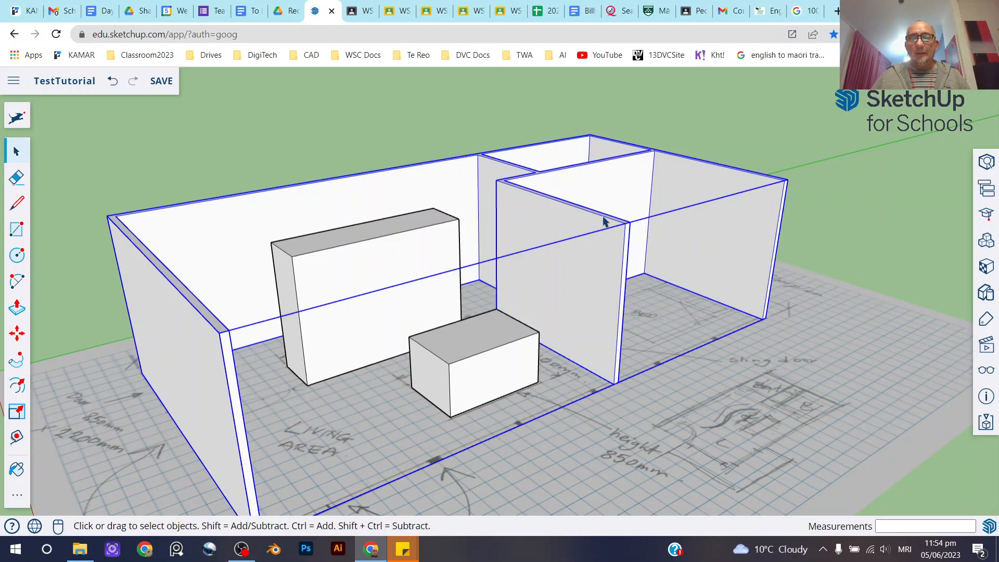
Open the wall group for editing, select the bedroom's back wall face inside it, and leave the group
double_click(520, 213)
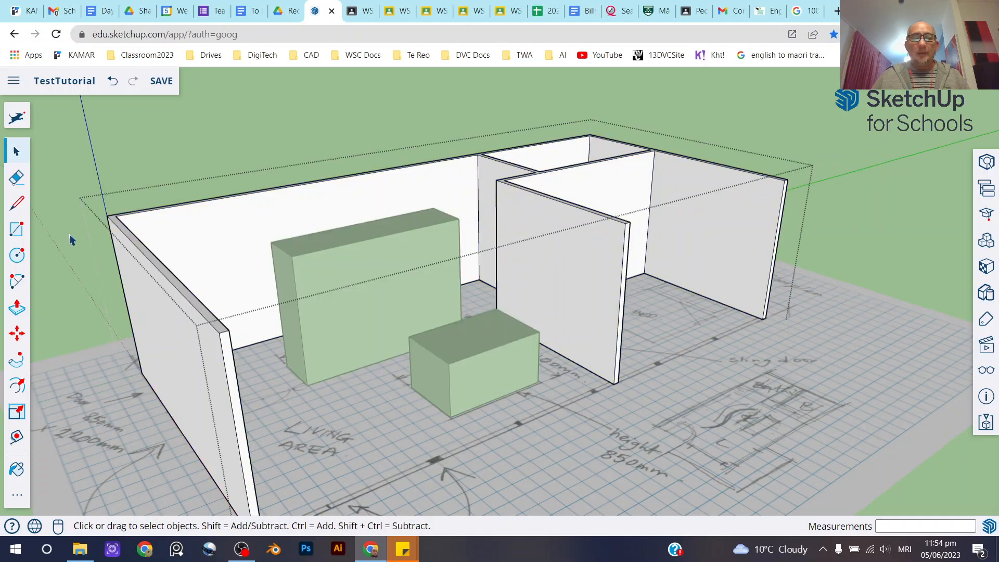
left_click(619, 249)
left_click(645, 174)
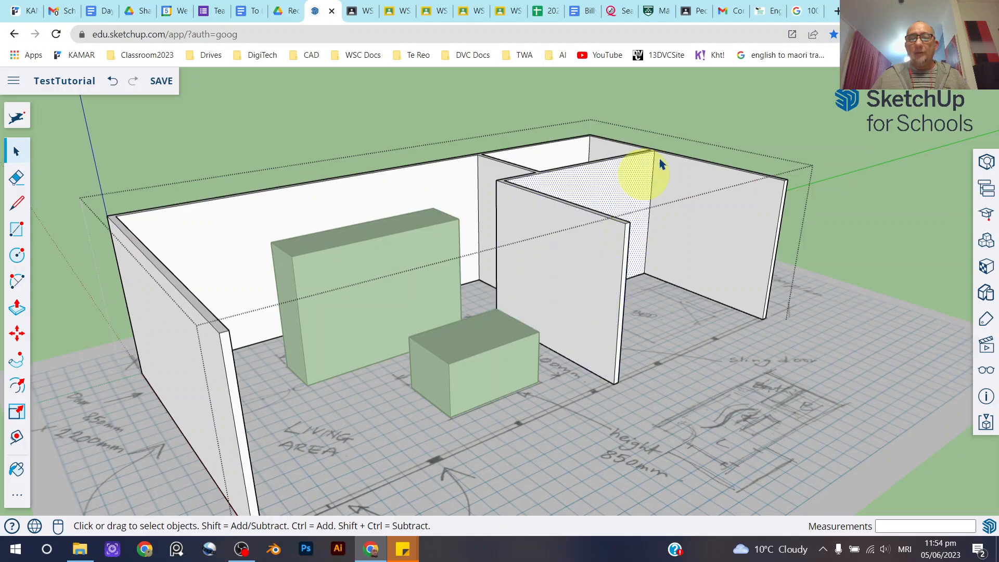
left_click(696, 100)
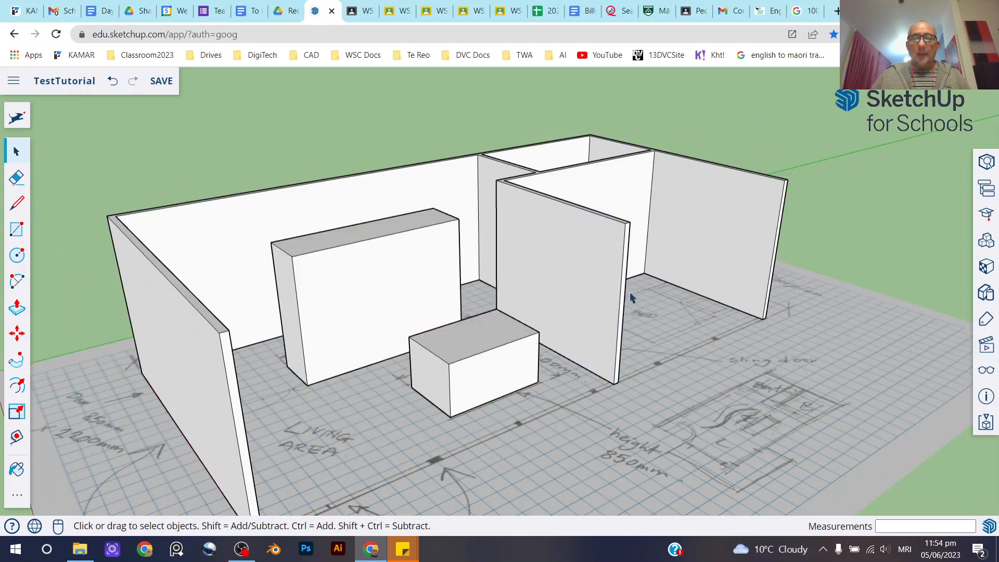
Draw a 100 x 50 mm rectangle on the floor plan at the inner front corner of the bedroom's outer side wall
middle_click_drag(583, 244, 584, 274)
left_click(611, 219)
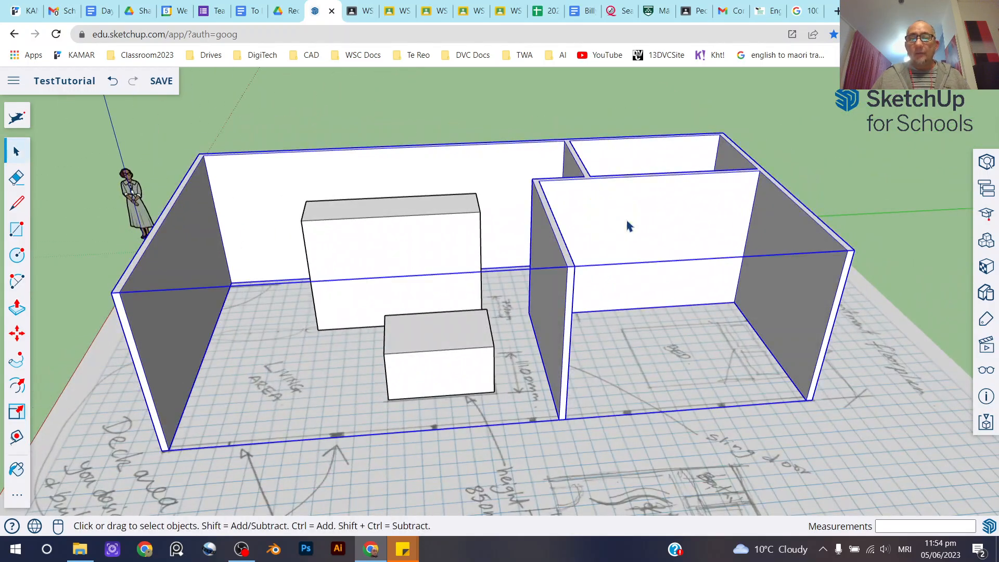
left_click(17, 229)
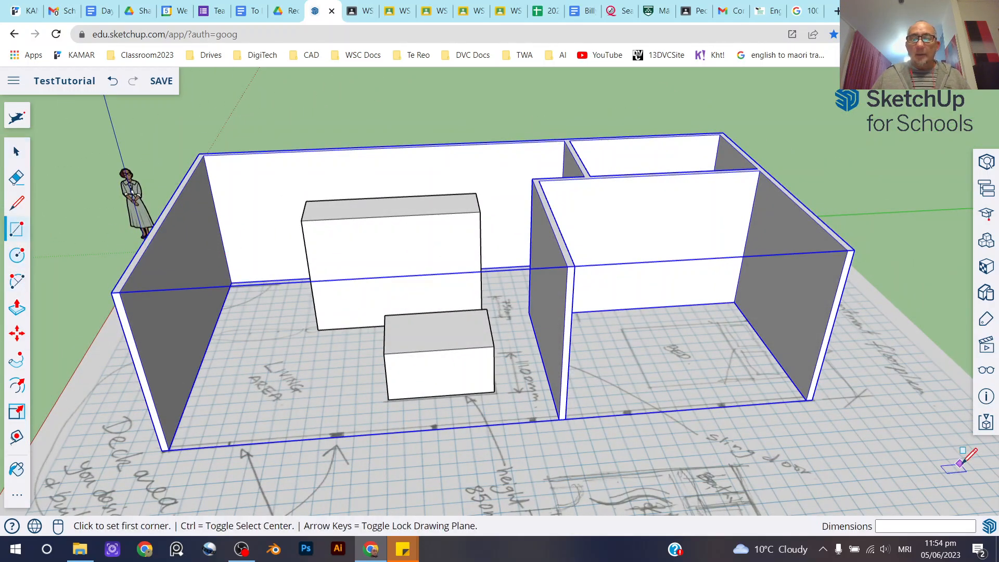
scroll(814, 392, "up", 3)
scroll(814, 393, "up", 5)
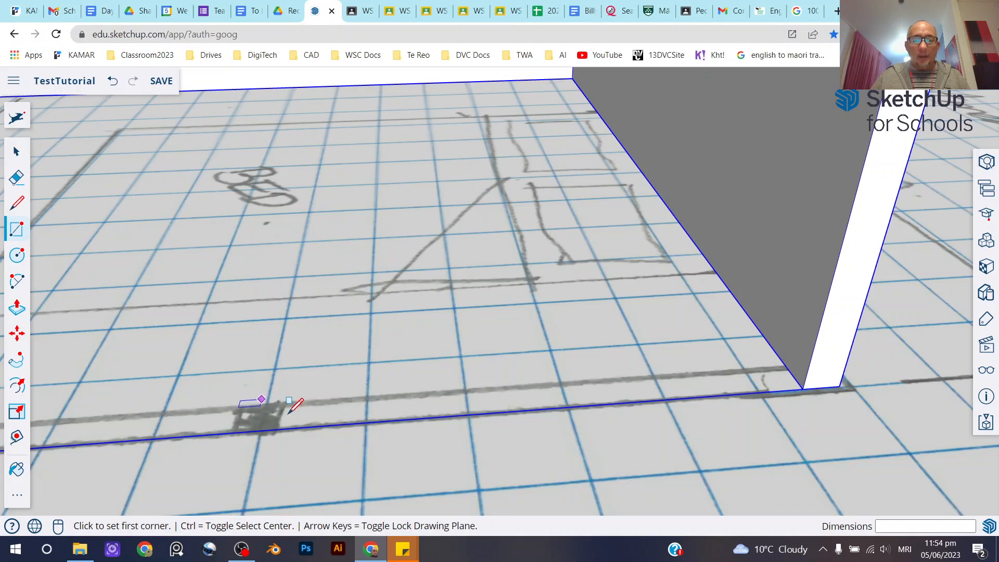
left_click(802, 388)
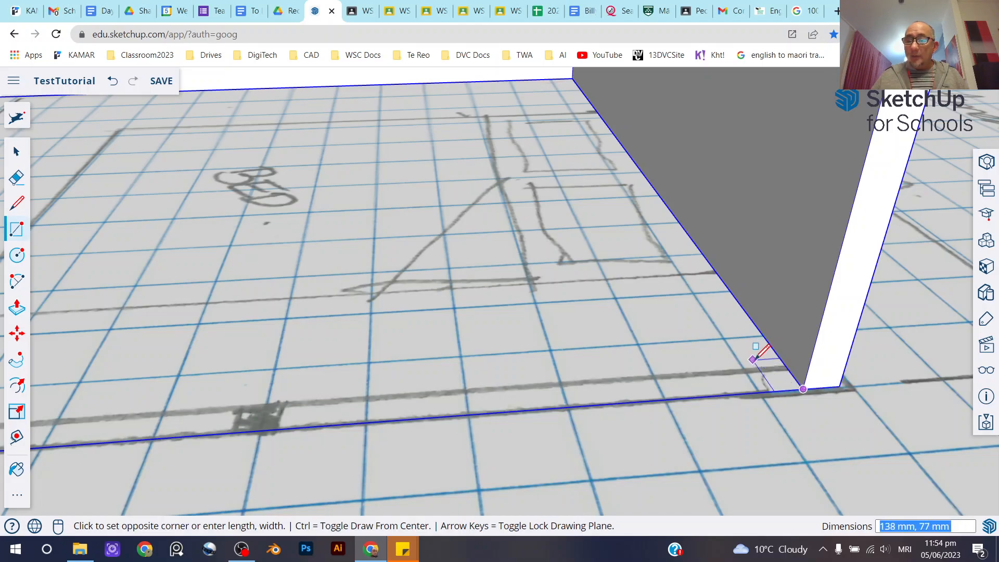
type("100,50")
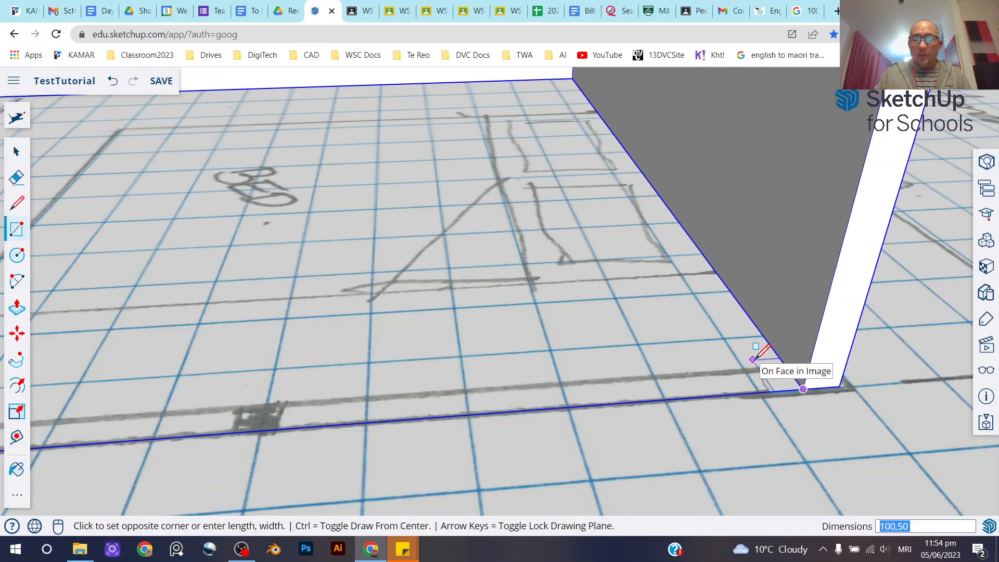
key("Return")
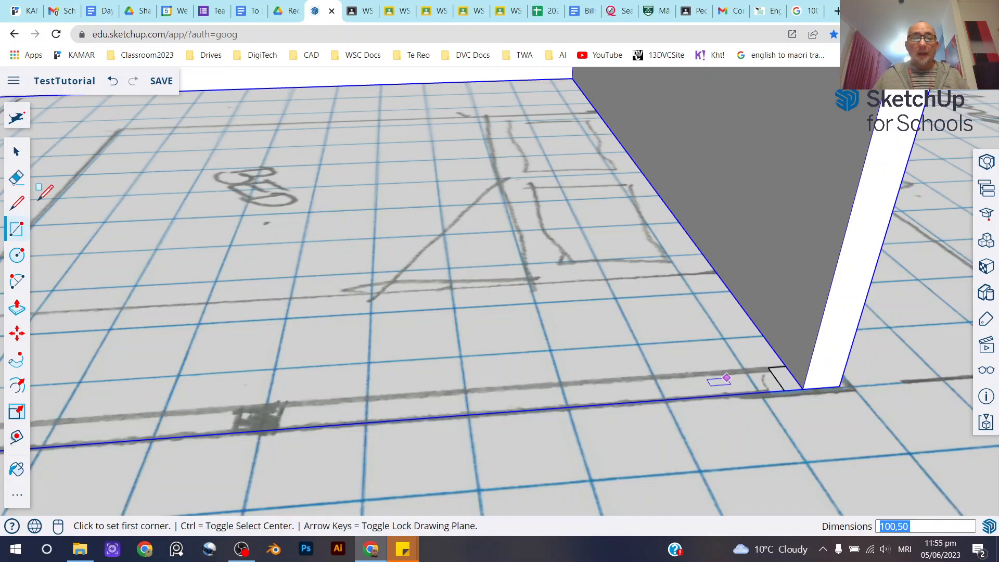
Push/Pull the small rectangle up 2700 mm to the top of the adjoining wall to form a post
left_click(16, 152)
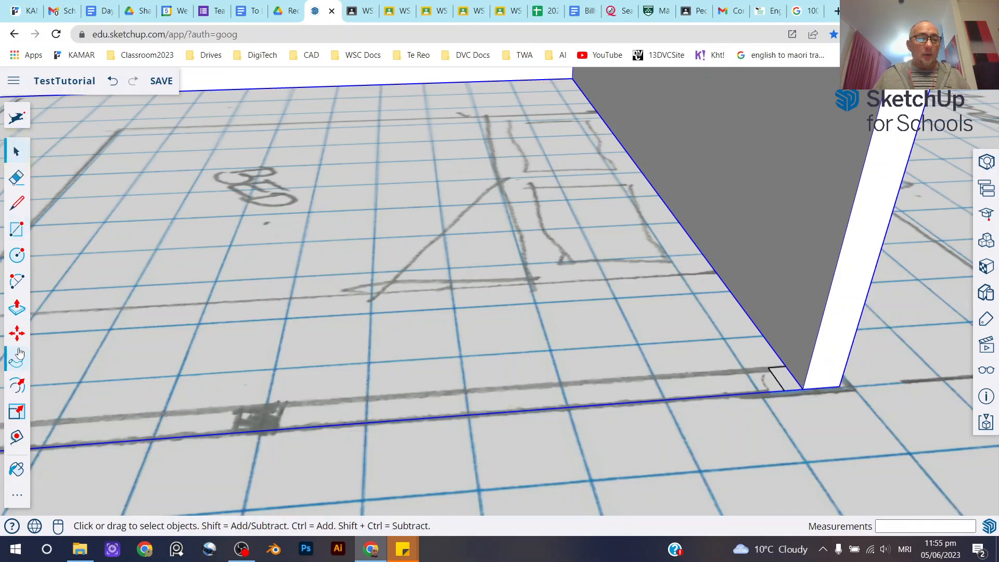
left_click(16, 308)
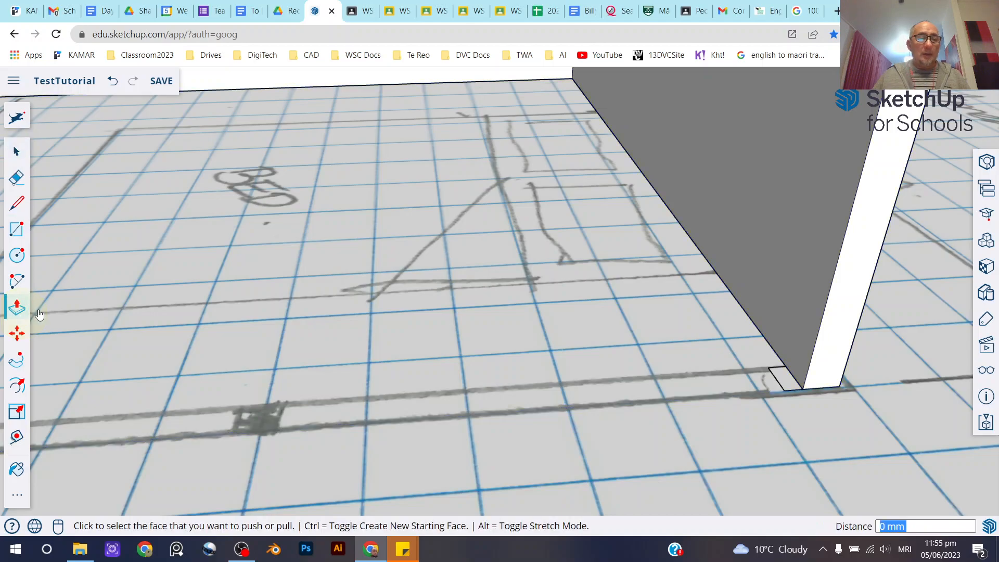
left_click(791, 390)
scroll(676, 432, "down", 5)
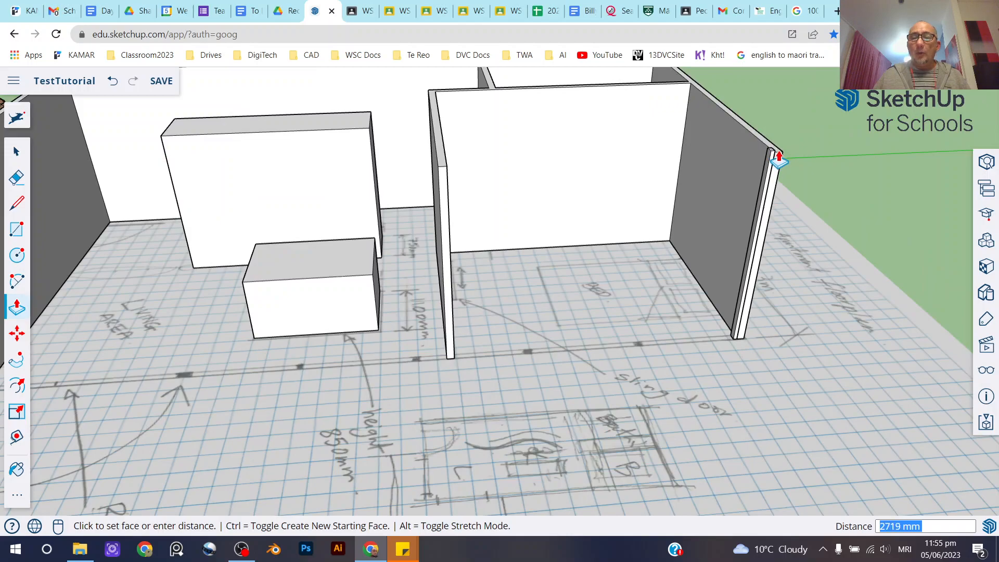
scroll(773, 158, "up", 4)
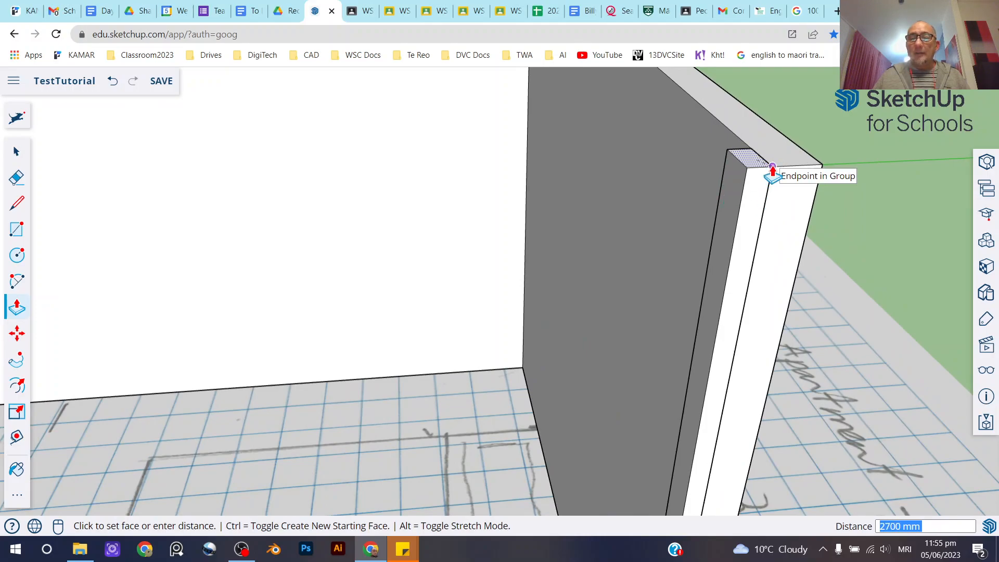
left_click(773, 173)
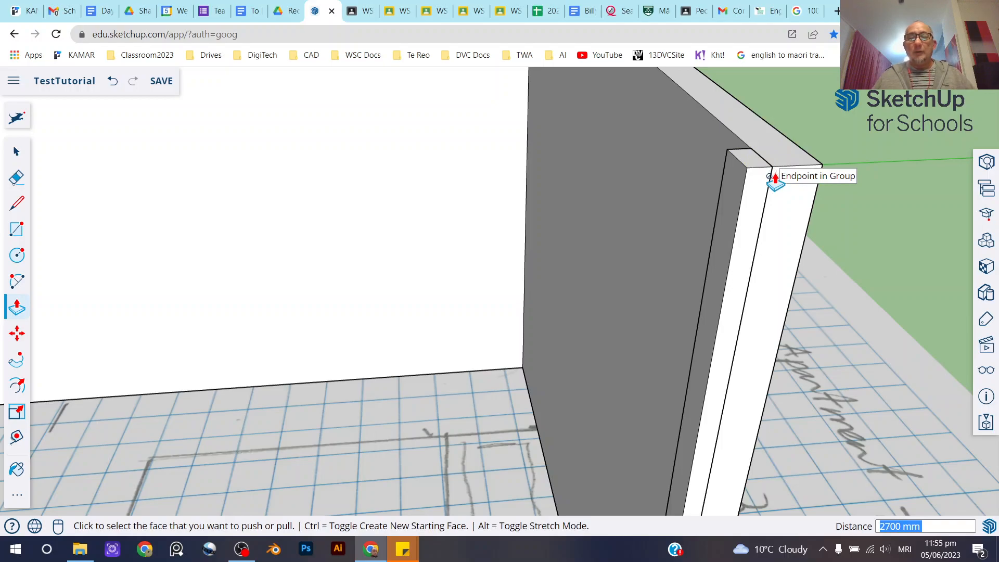
Select the whole new post and make it a group of its own, then clear the selection
key("space")
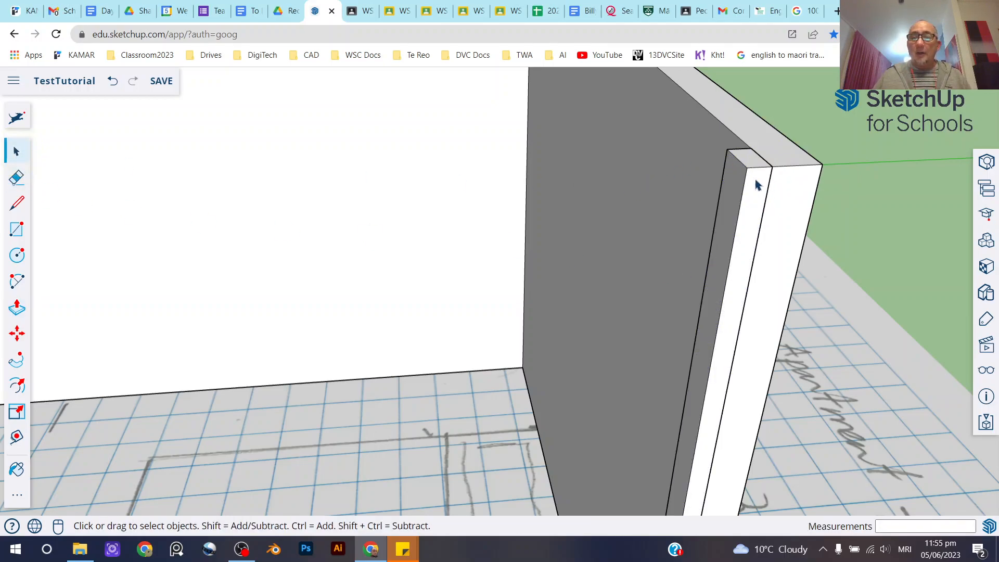
left_click(736, 181)
left_click(737, 181)
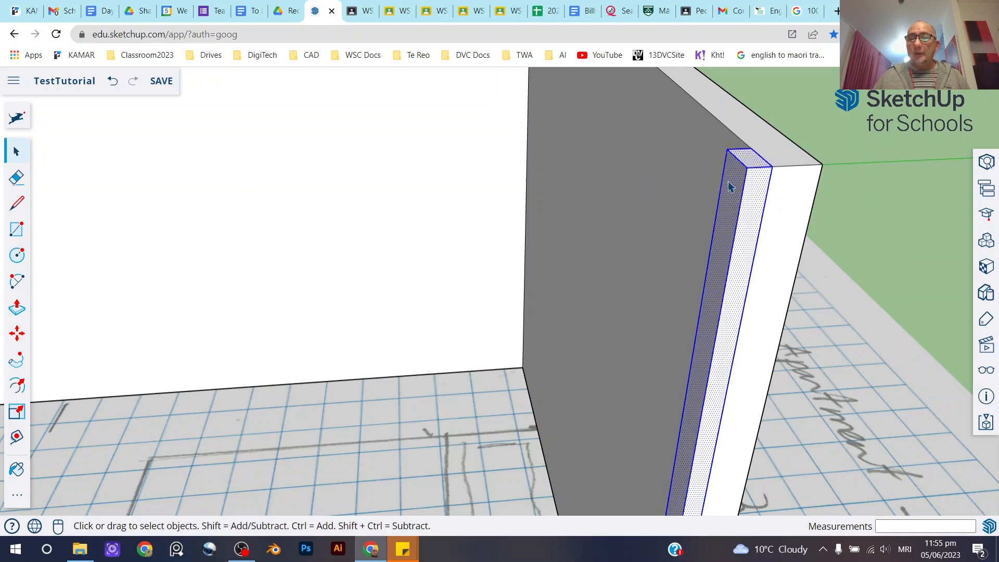
right_click(736, 181)
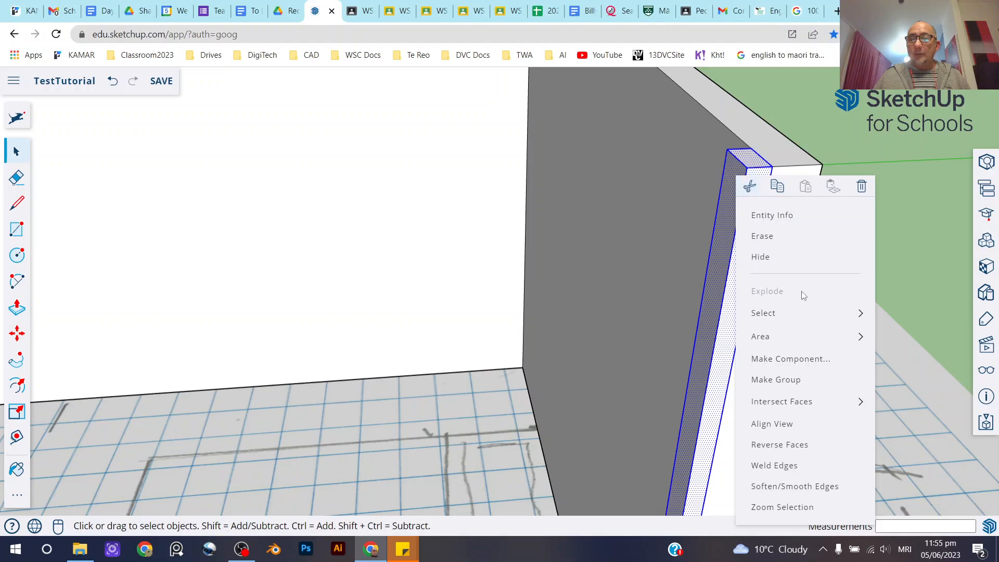
left_click(775, 379)
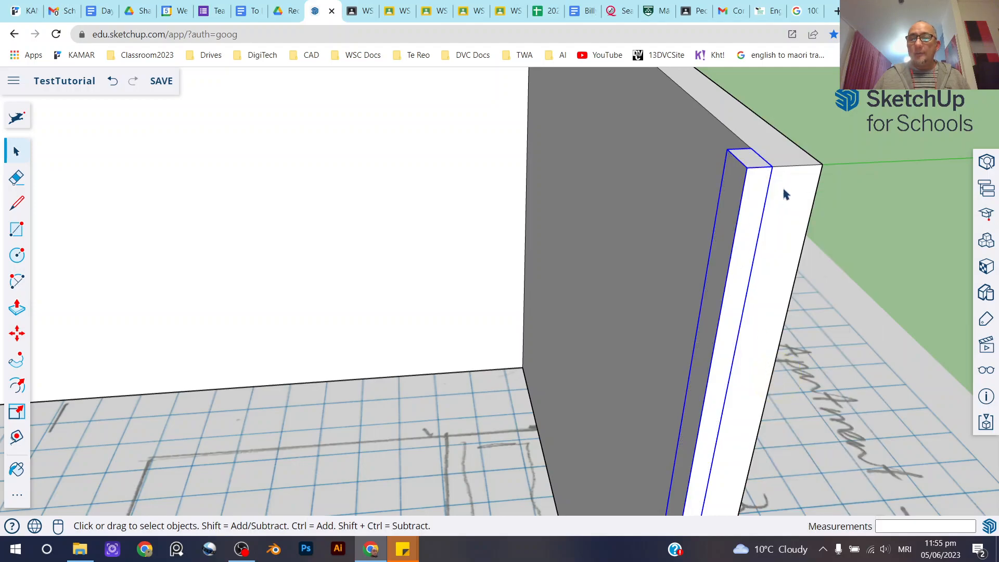
left_click(816, 130)
Draw an 800 x 3 mm rectangle on the floor plan from the midpoint of the post's inner base edge along the bedroom's open front
middle_click_drag(809, 130, 761, 182)
scroll(585, 220, "down", 6)
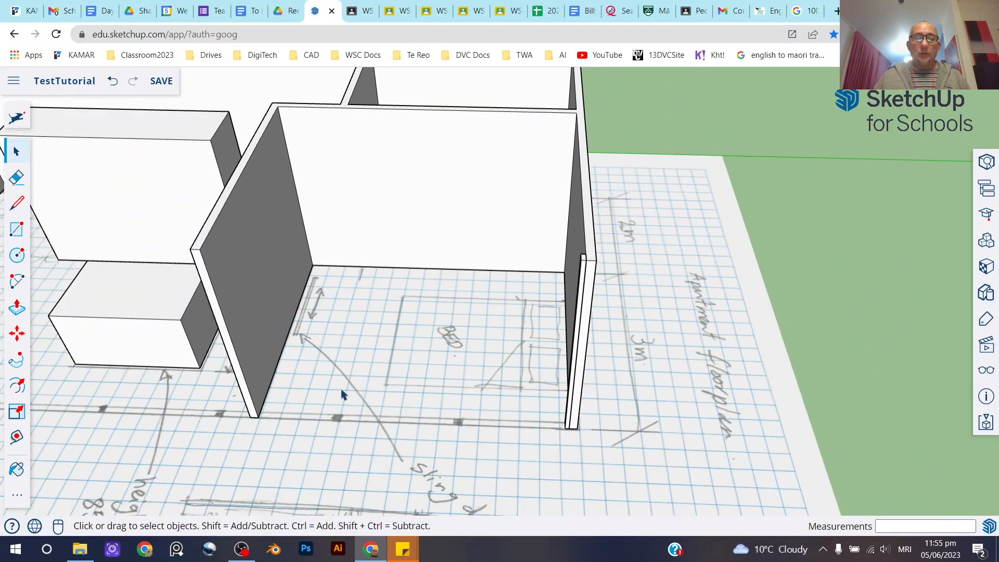
middle_click_drag(450, 328, 622, 268)
scroll(649, 249, "up", 5)
left_click(669, 206)
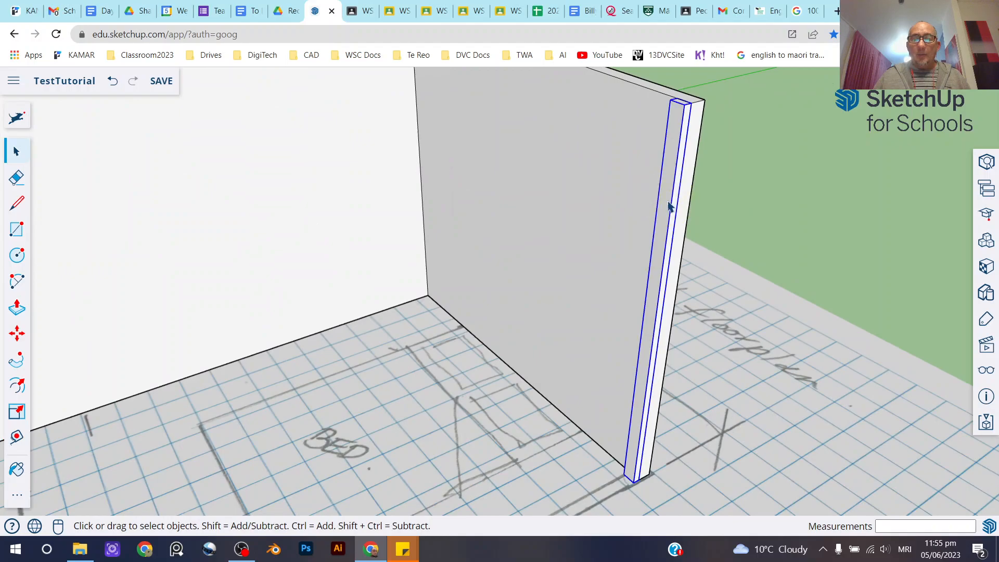
scroll(663, 211, "down", 3)
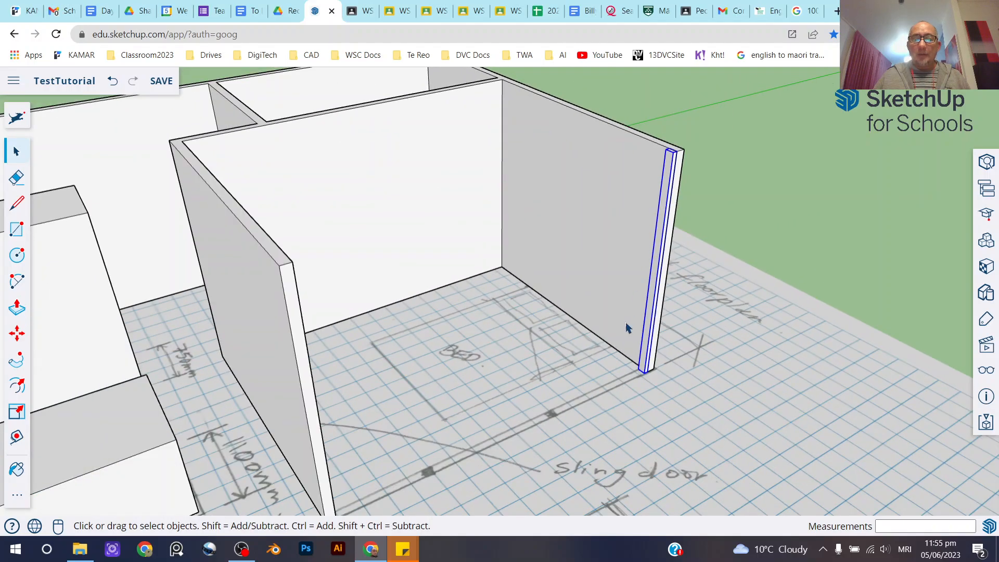
left_click(17, 230)
scroll(654, 369, "up", 3)
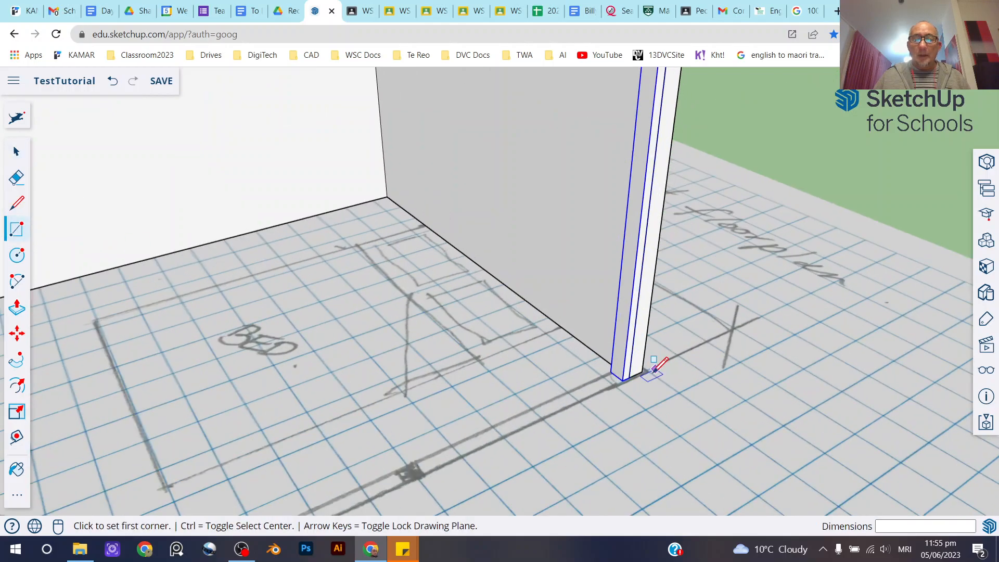
scroll(624, 377, "up", 5)
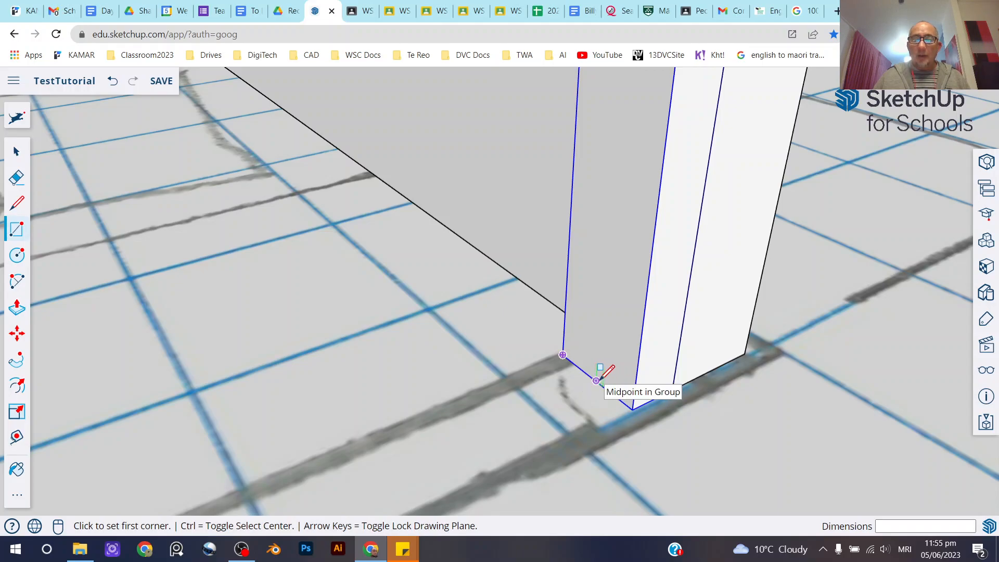
left_click(596, 380)
scroll(648, 278, "down", 2)
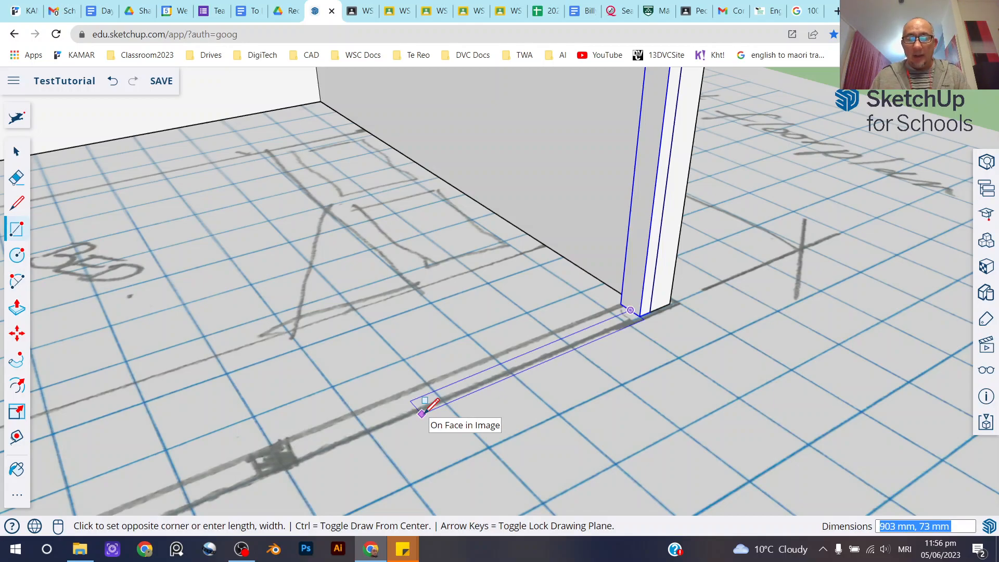
type("800,3")
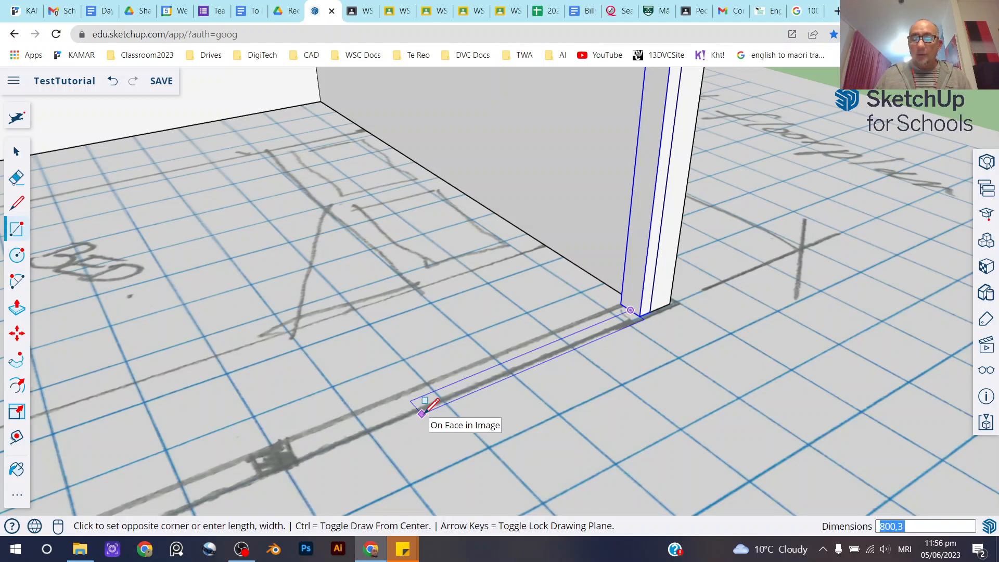
key("Return")
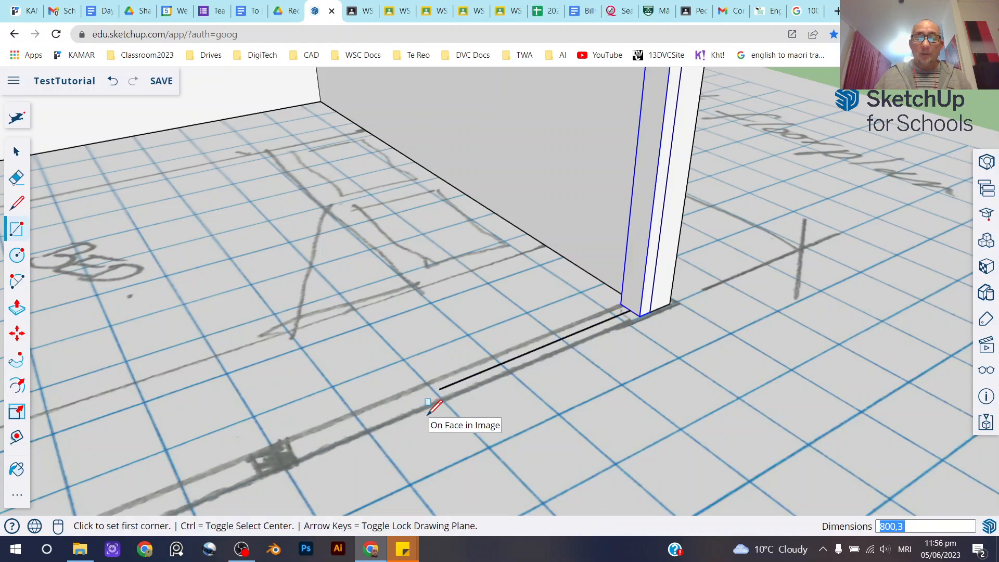
Push/Pull the thin rectangle up 2700 mm to the top of the post to form an upright panel
scroll(467, 364, "up", 5)
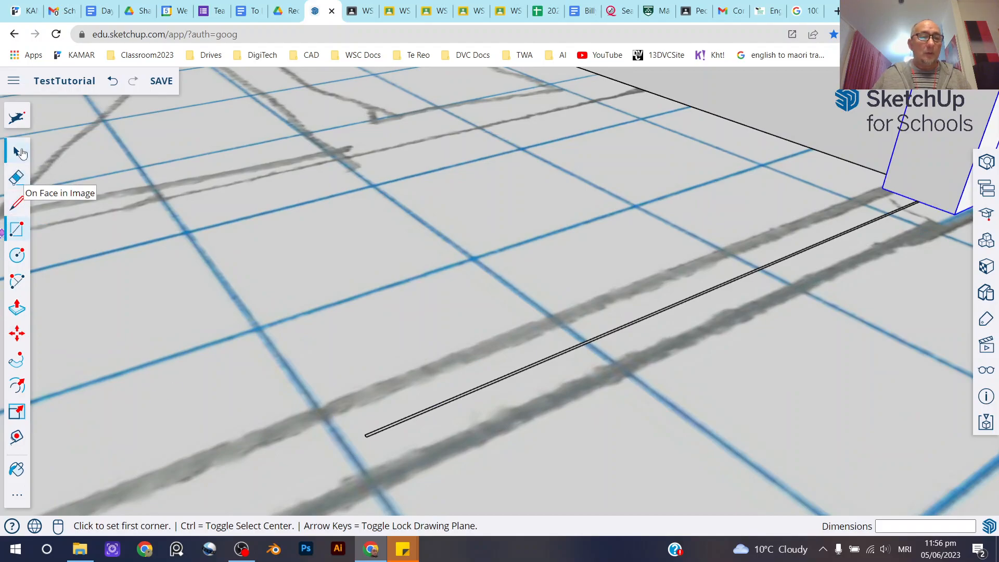
key("space")
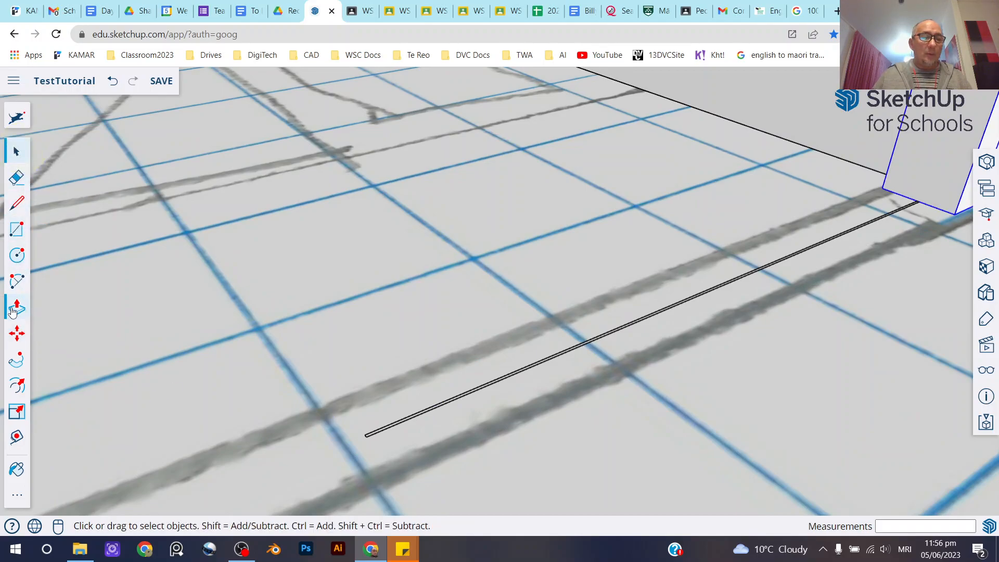
left_click(16, 308)
scroll(387, 437, "up", 3)
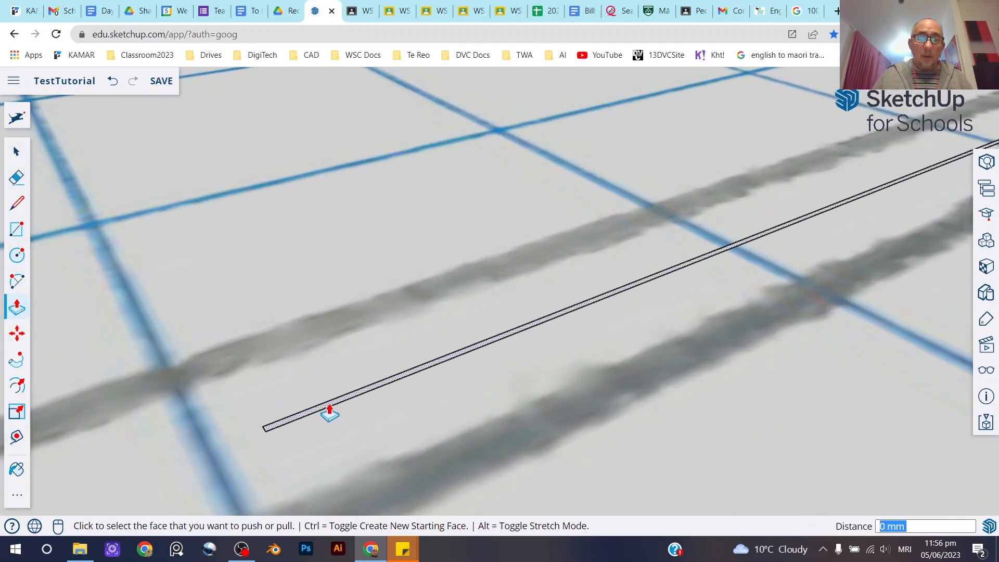
left_click(330, 403)
scroll(405, 359, "down", 4)
scroll(410, 351, "down", 3)
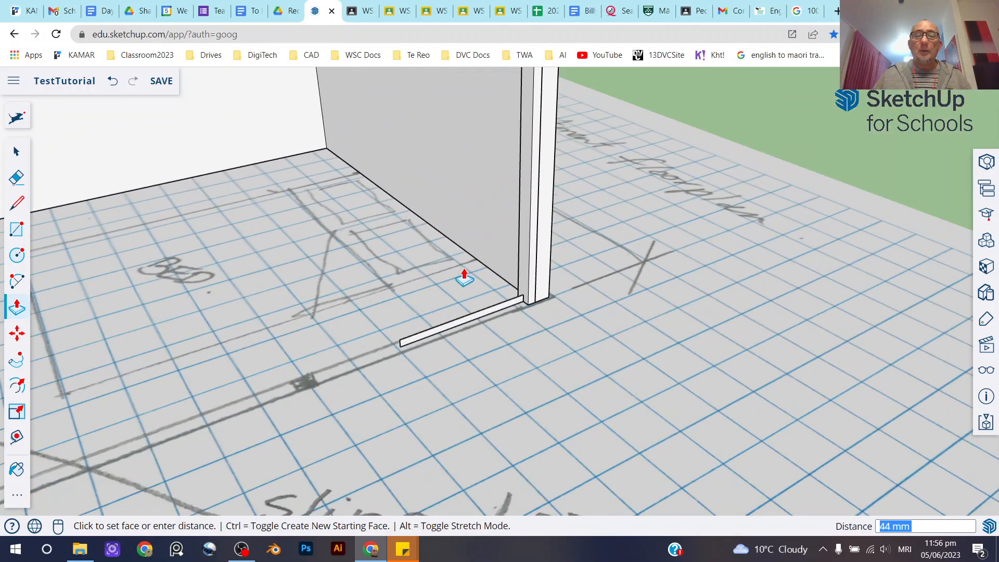
scroll(473, 286, "down", 4)
scroll(495, 83, "up", 5)
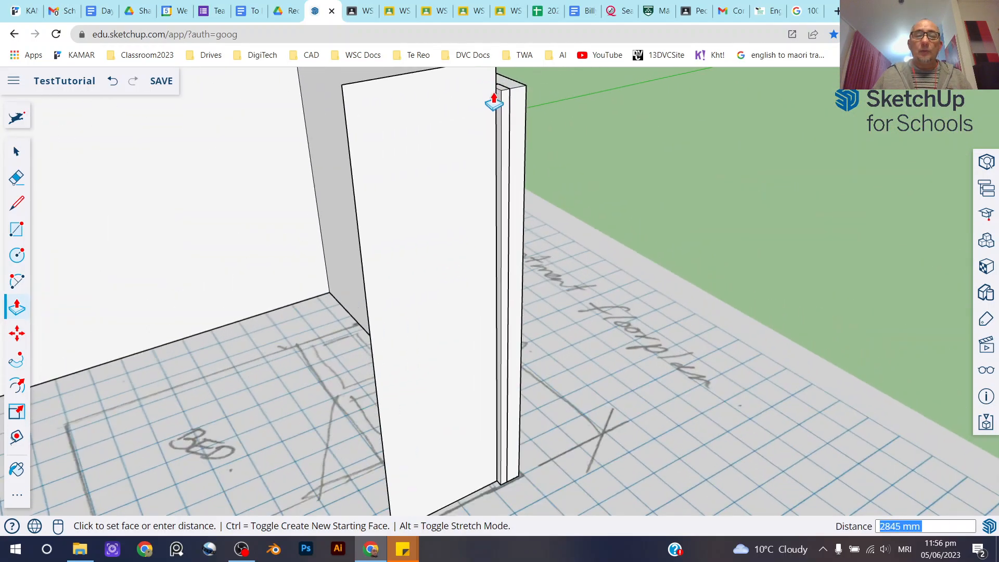
left_click(511, 78)
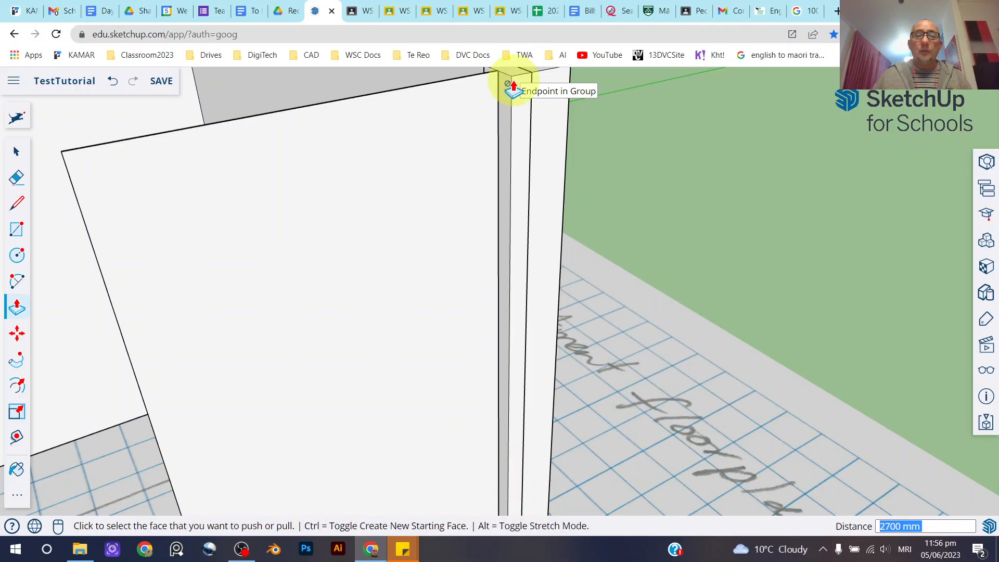
Select the whole thin panel and make it a group of its own
left_click(21, 150)
middle_click_drag(459, 207, 337, 254)
left_click(377, 213)
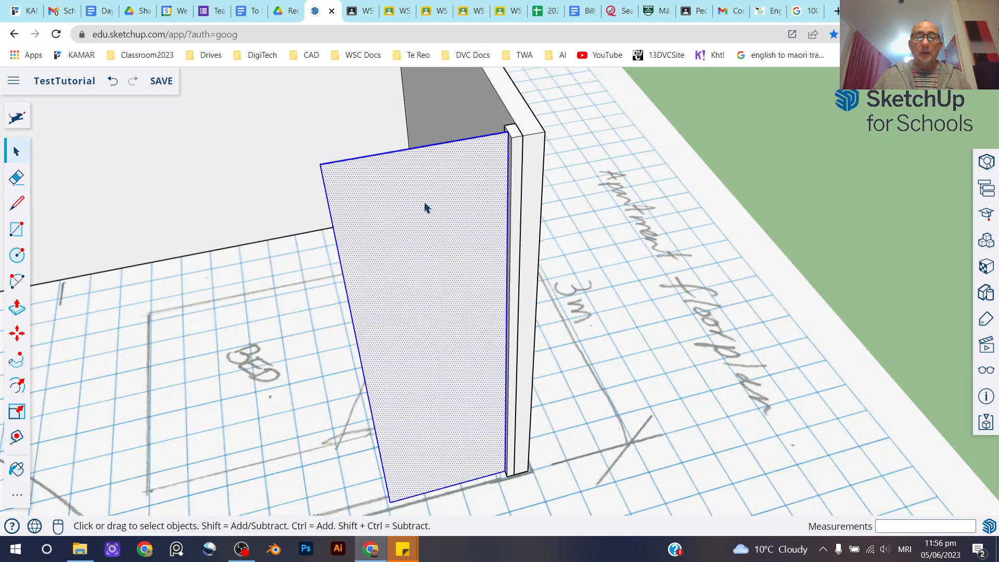
right_click(393, 194)
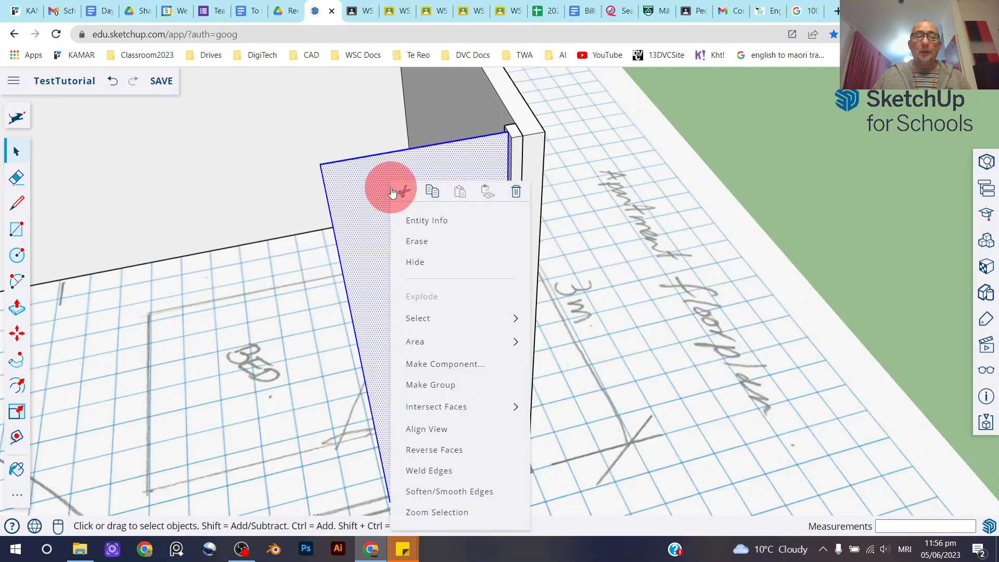
left_click(436, 385)
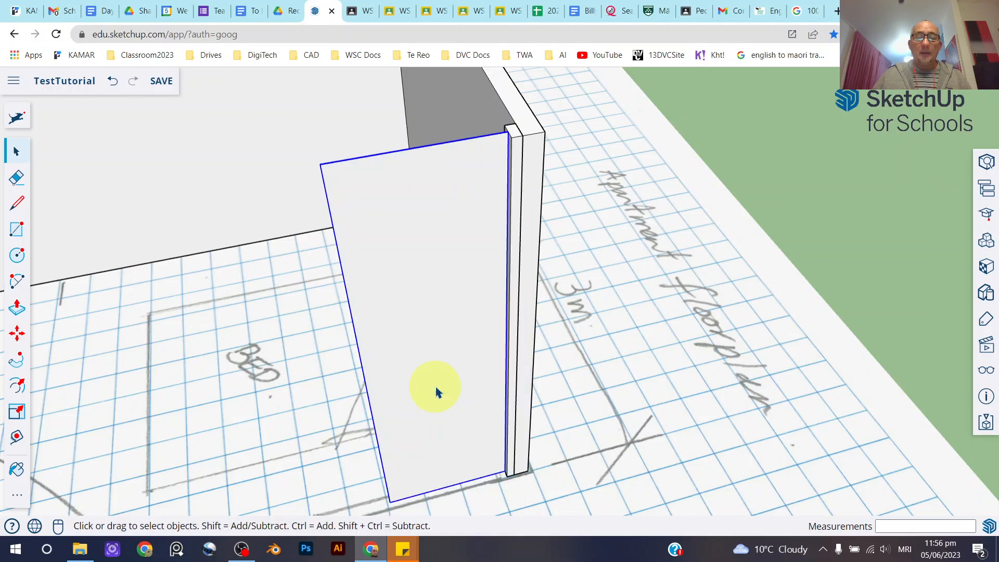
Try to copy the post and thin panel together along the bedroom's open front, using the post's top outer corner as base point, and undo it
middle_click_drag(441, 282, 716, 203)
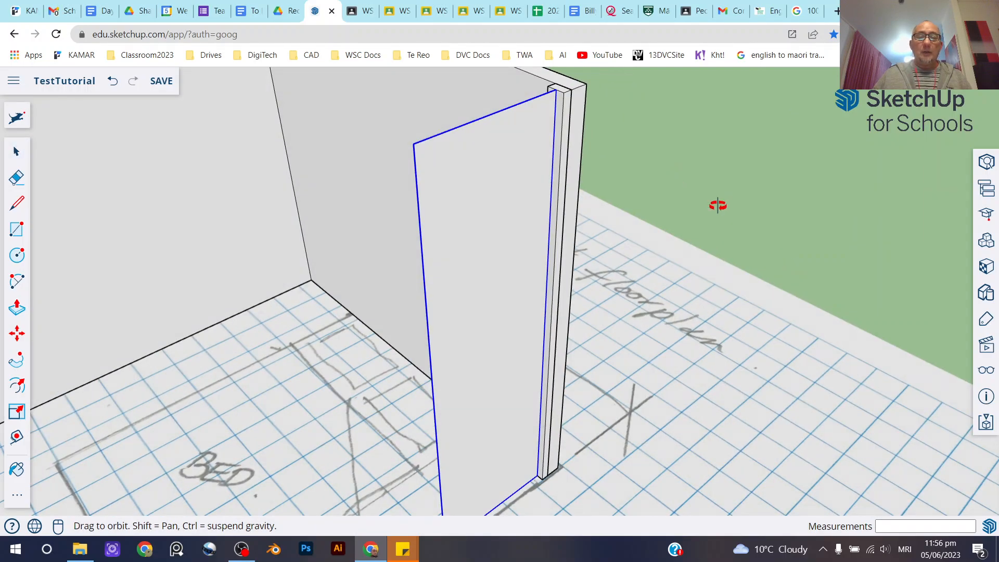
scroll(698, 250, "down", 5)
middle_click_drag(685, 246, 495, 333)
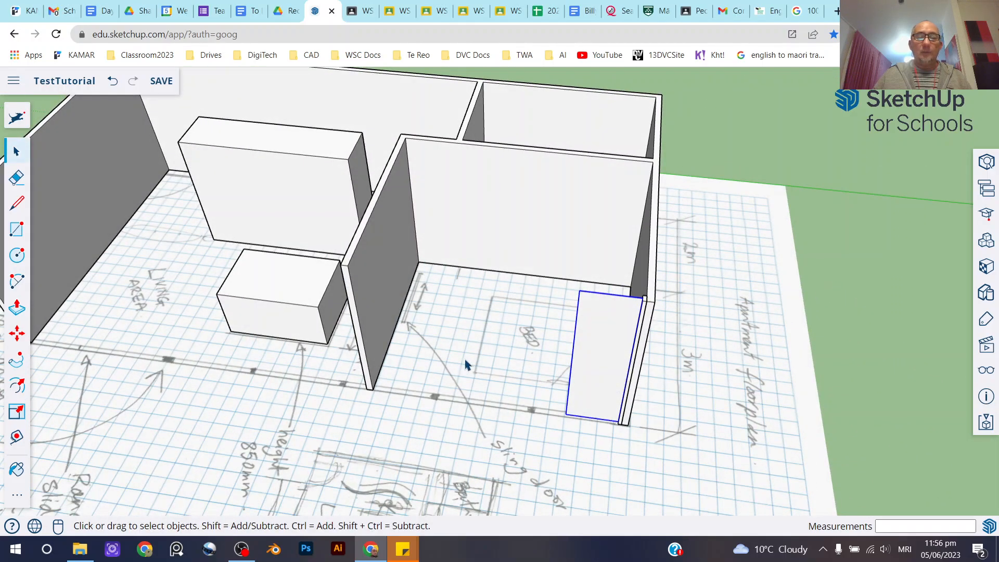
scroll(644, 319, "up", 4)
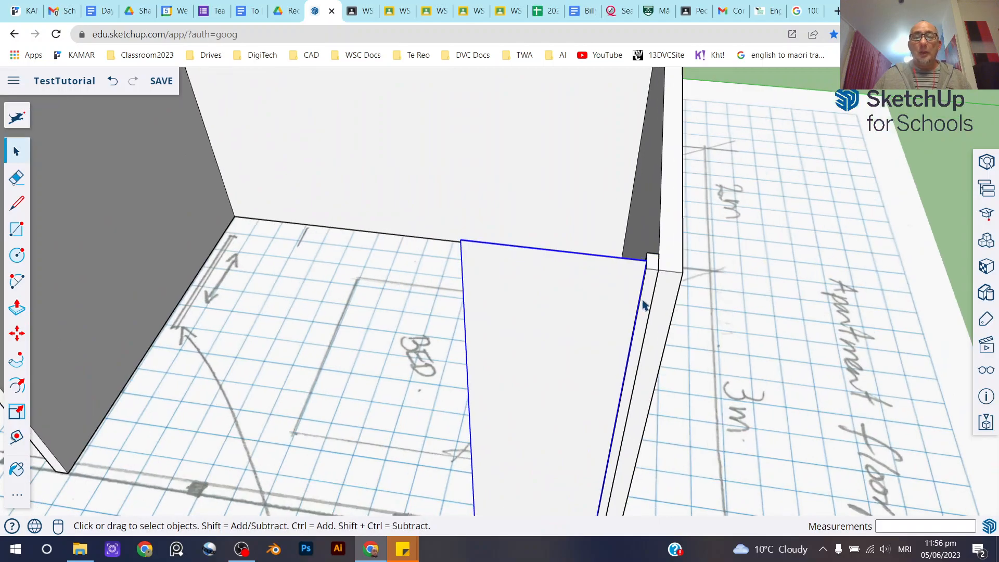
left_click(643, 305)
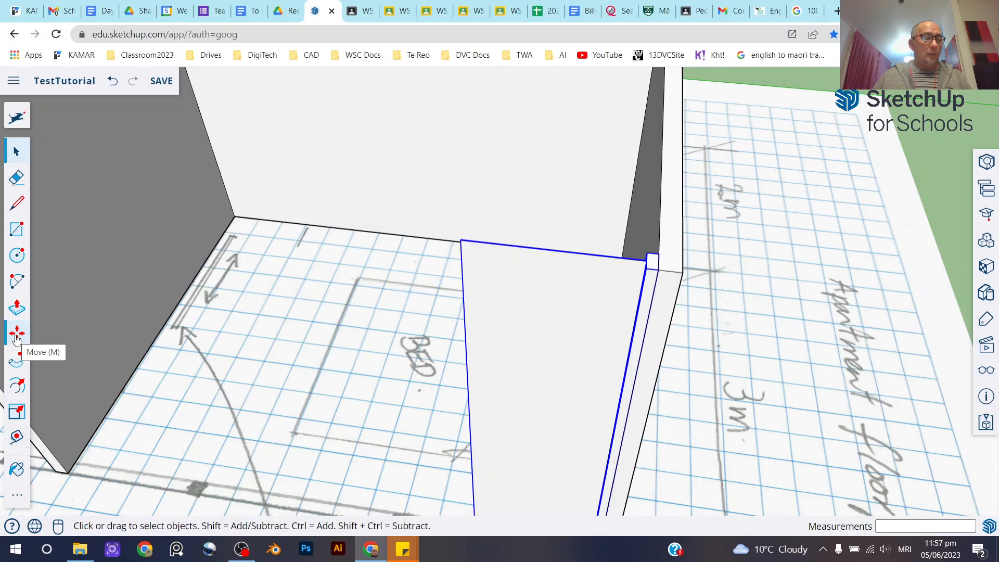
left_click(17, 338)
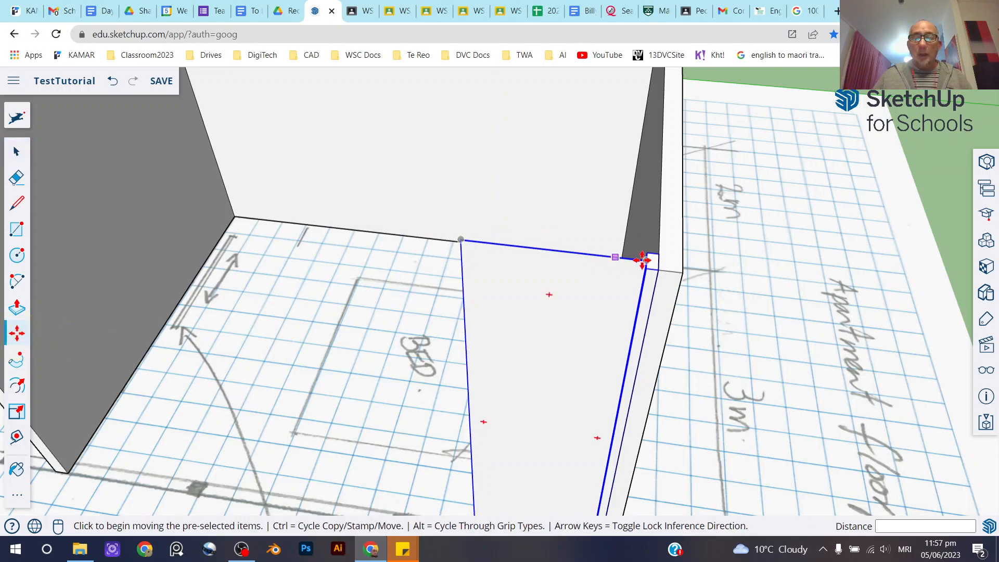
scroll(655, 263, "up", 3)
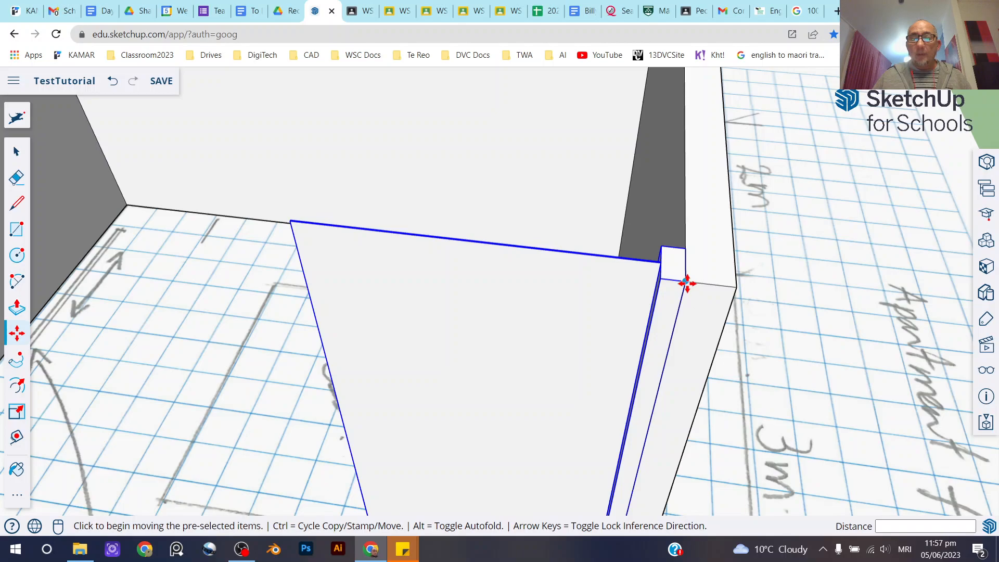
left_click(687, 283)
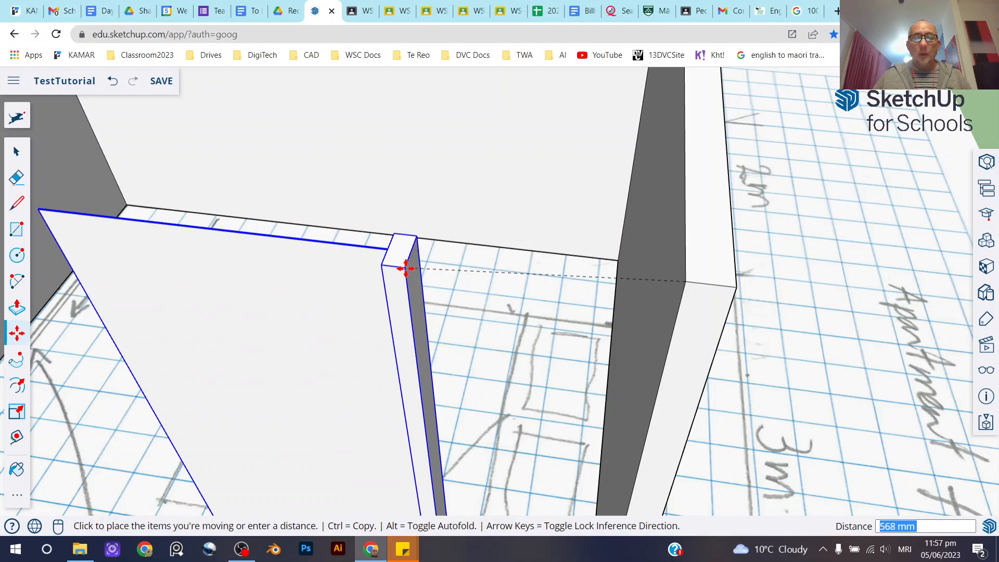
key("ctrl")
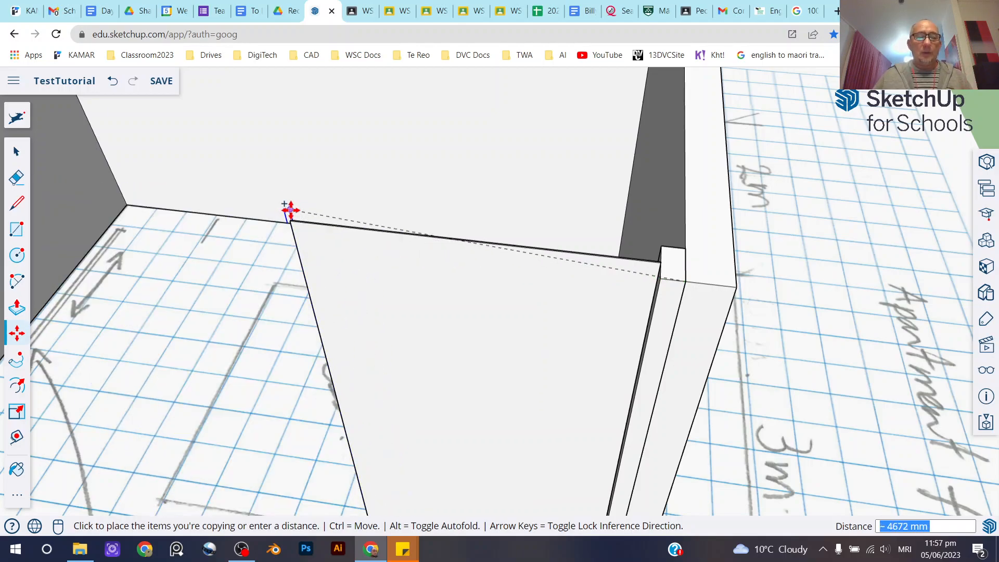
left_click(257, 210)
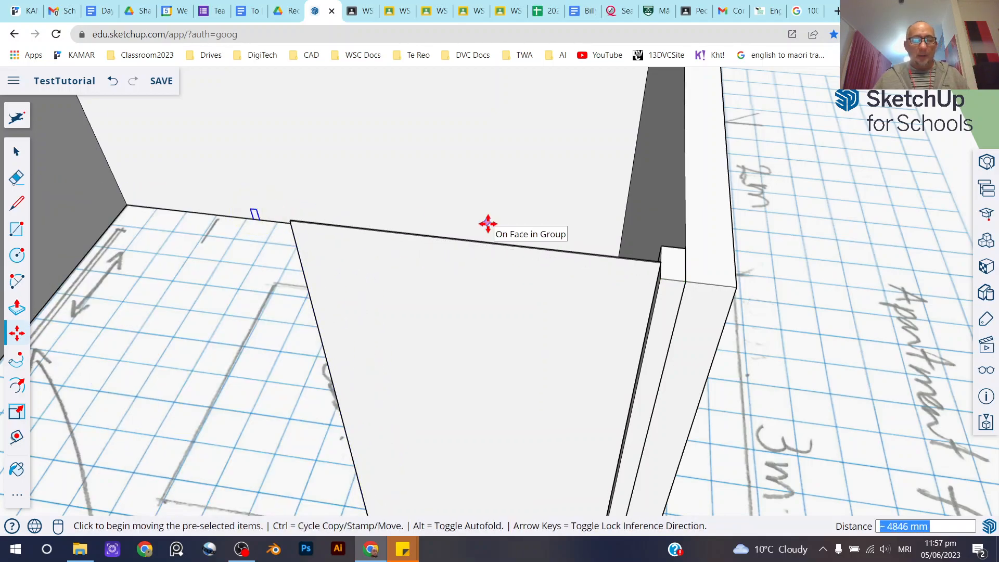
key("ctrl+z")
left_click(246, 552)
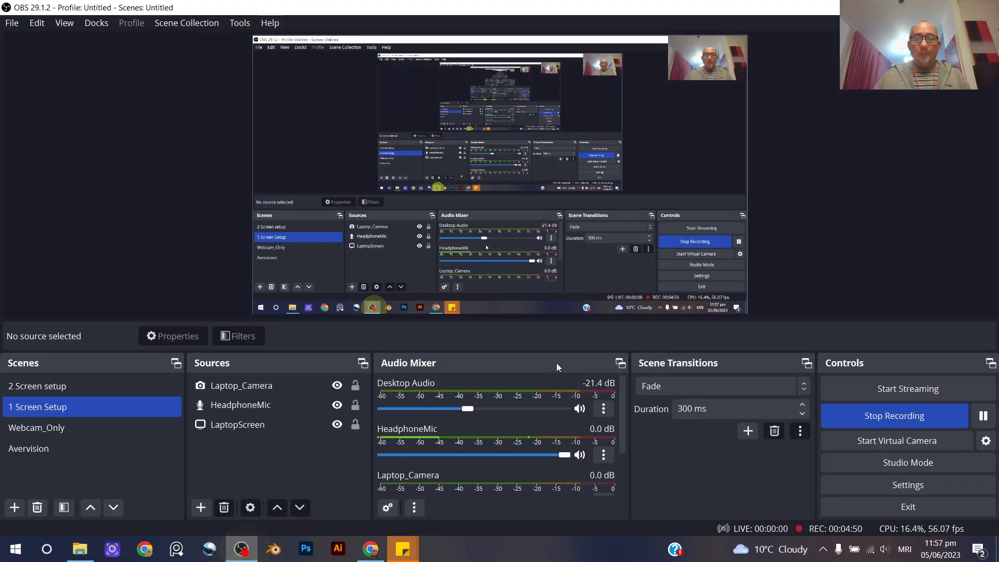